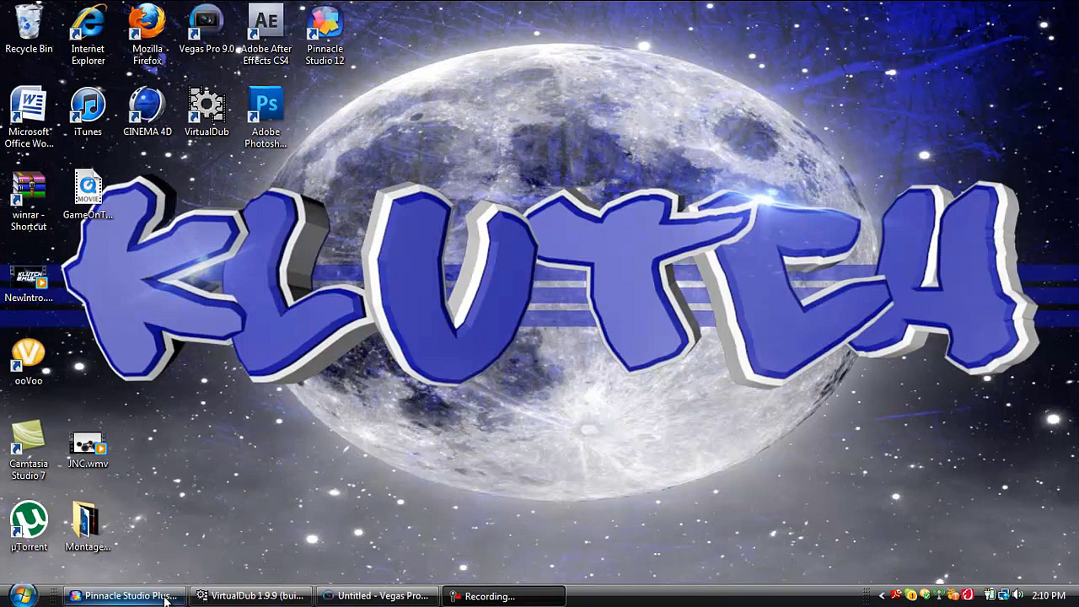
Step: Return to Pinnacle Studio's capture screen, show and hide the video input adjustments, then open Settings
left_click(162, 597)
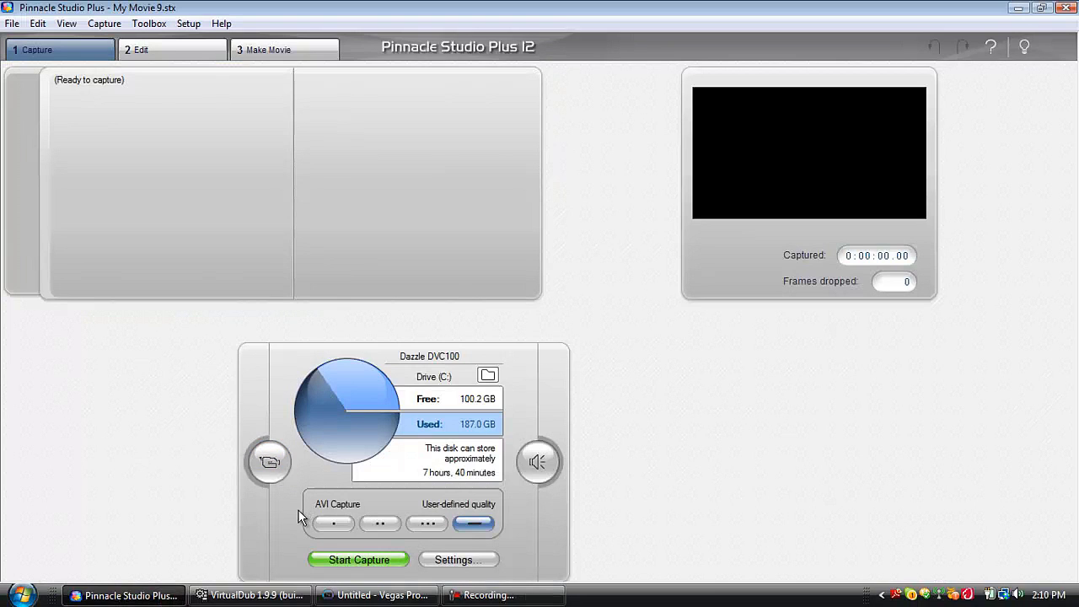
left_click(275, 468)
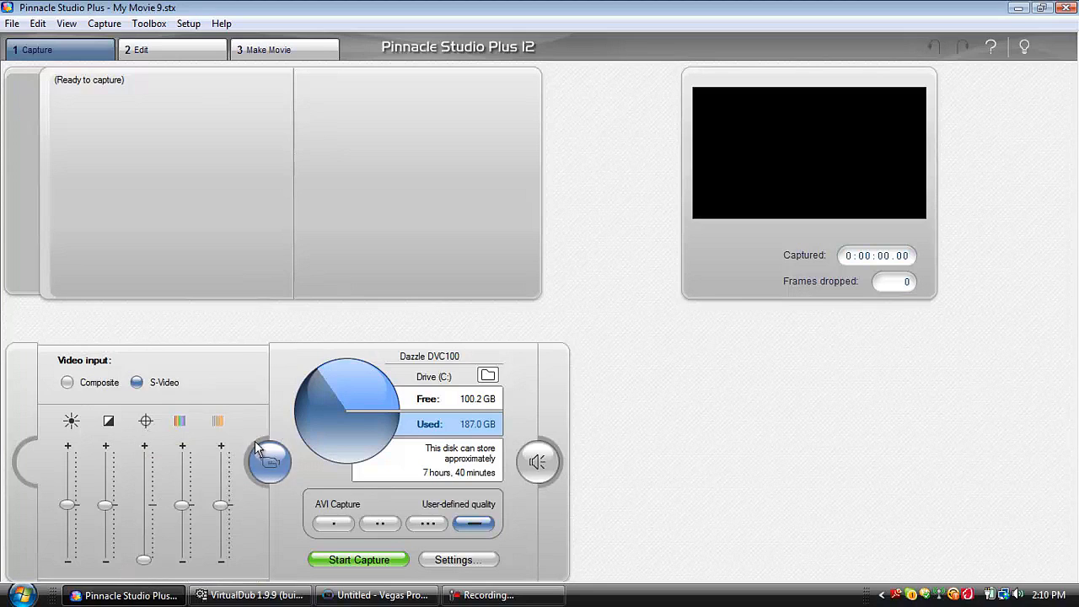
left_click(283, 473)
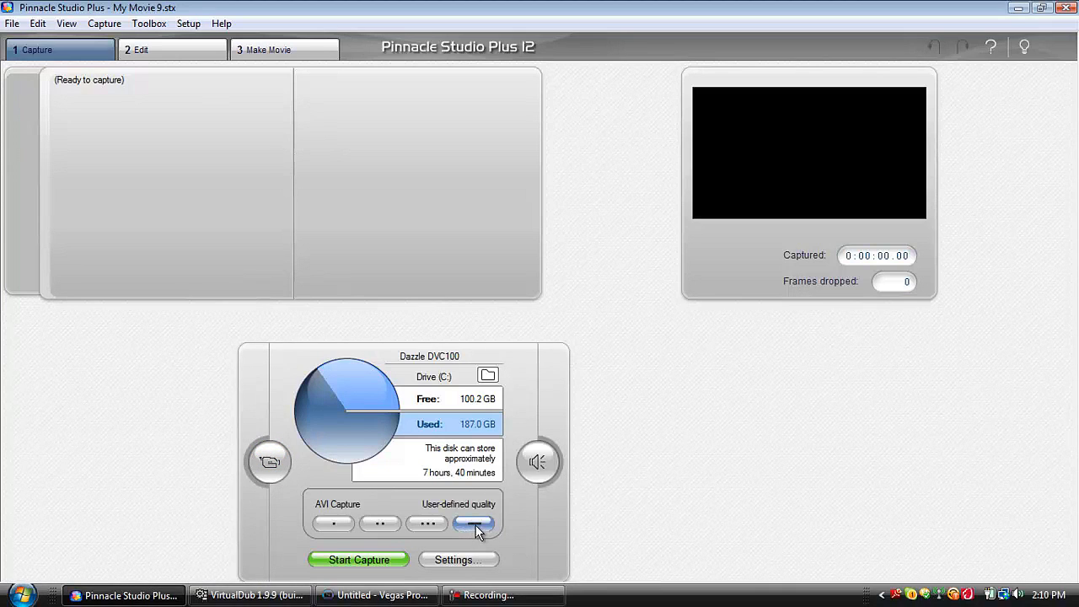
left_click(461, 558)
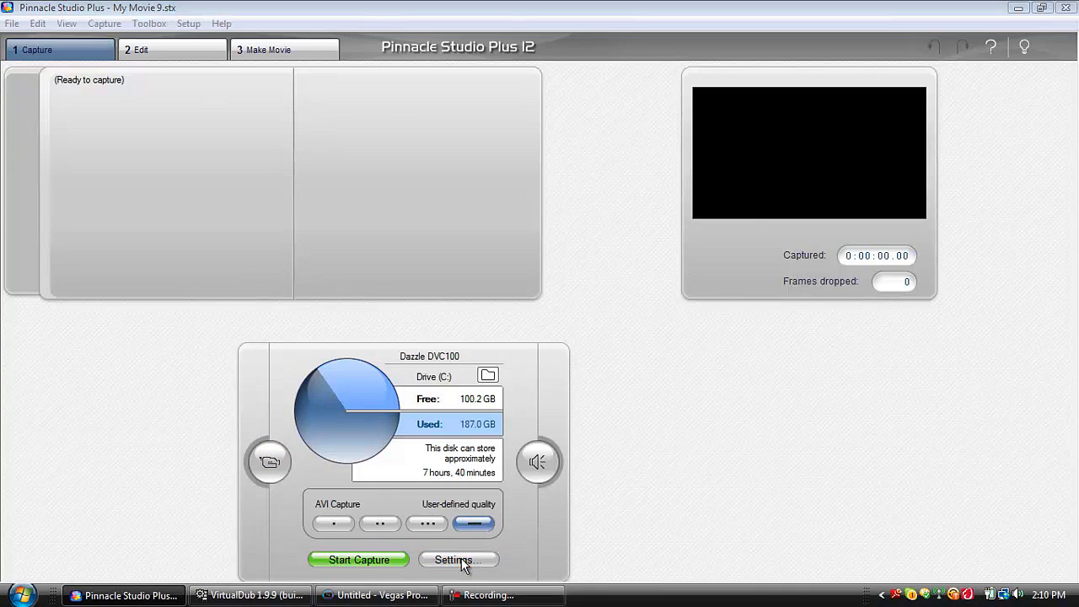
Step: On the Capture source tab, keep the Dazzle DVC100 at NTSC TV standard and 16:9 aspect ratio
left_click(362, 179)
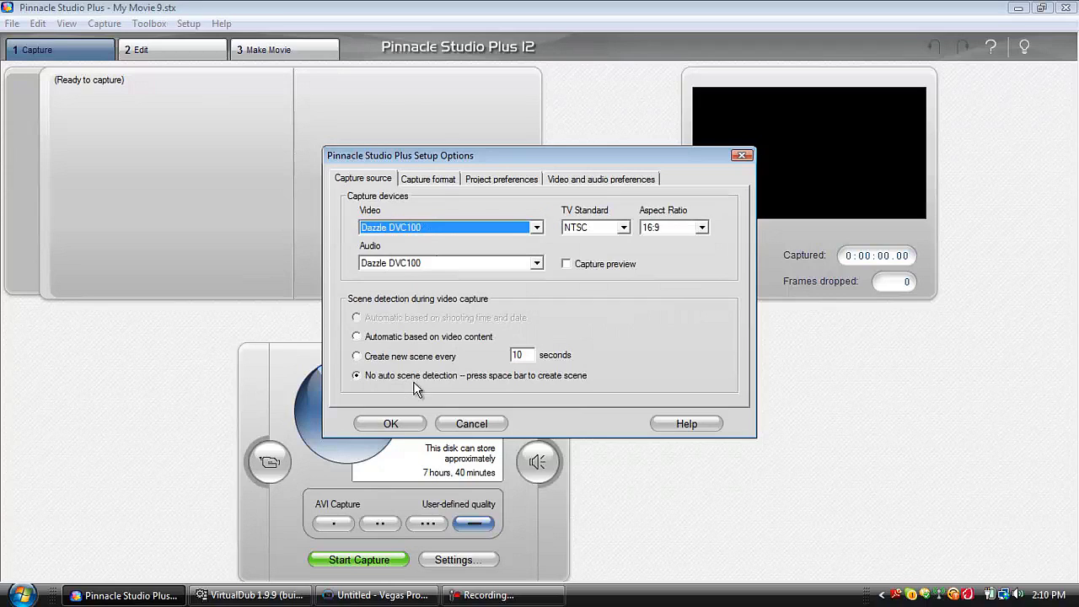
left_click(601, 229)
left_click(601, 229)
left_click(655, 229)
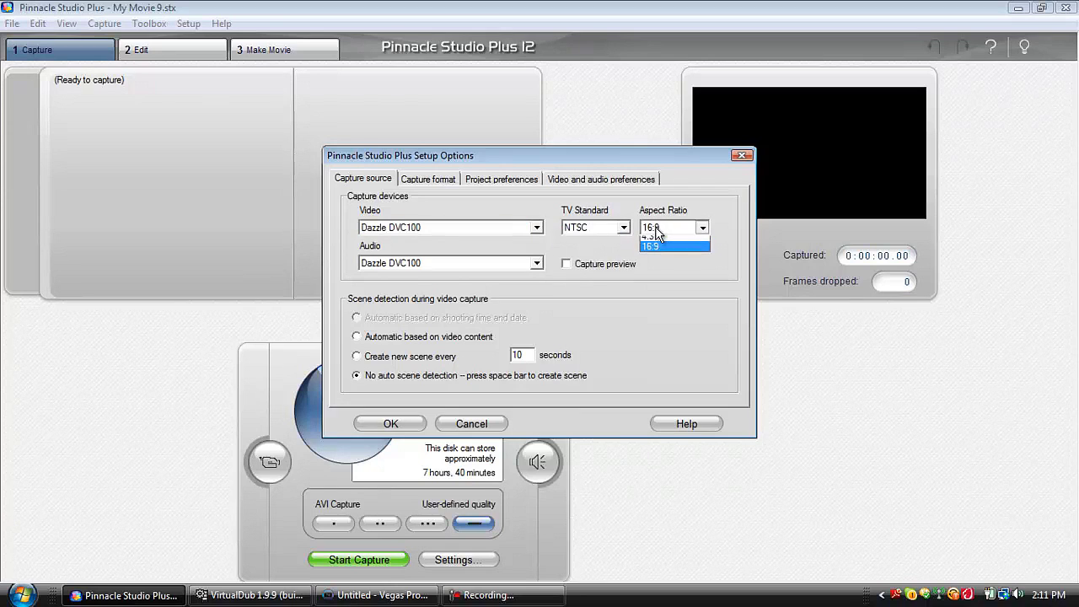
left_click(657, 229)
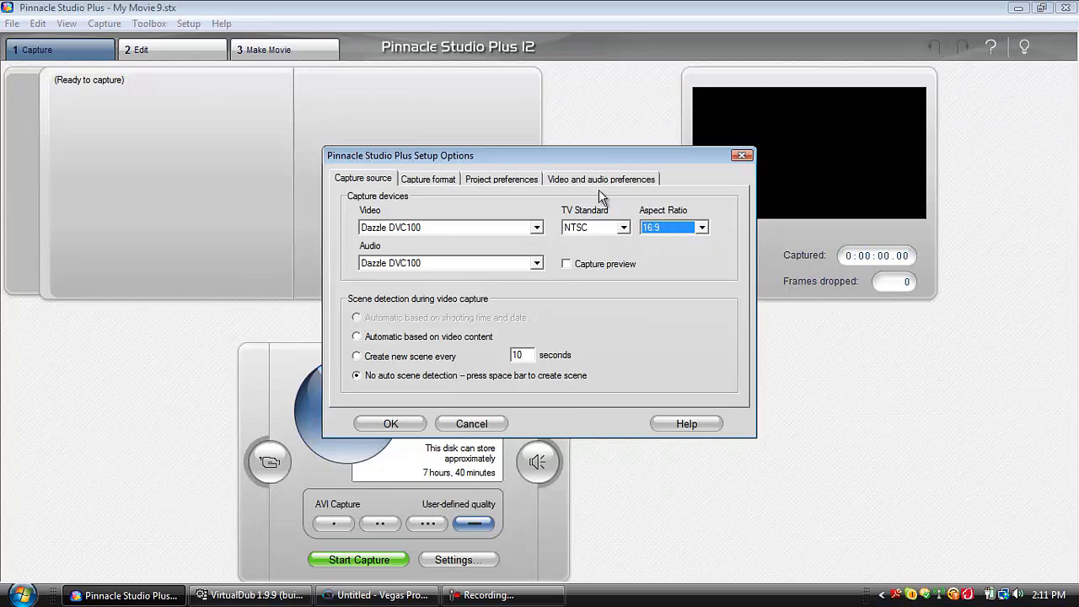
left_click(440, 179)
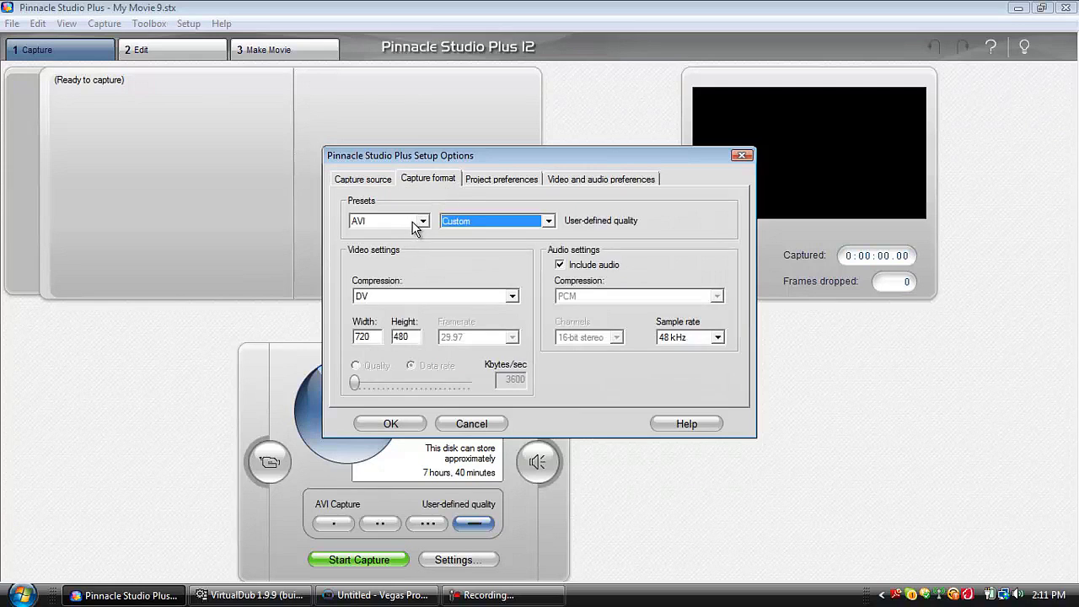
Step: Keep the capture format at Custom preset, DV compression and 48 kHz audio sample rate
left_click(489, 222)
left_click(470, 262)
left_click(423, 297)
left_click(423, 296)
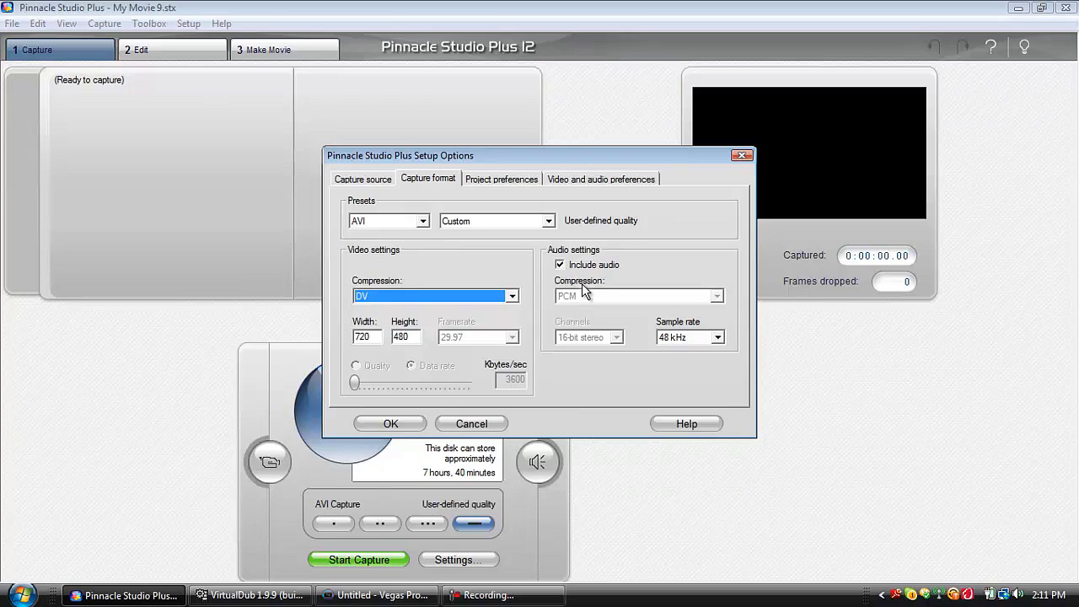
left_click(681, 338)
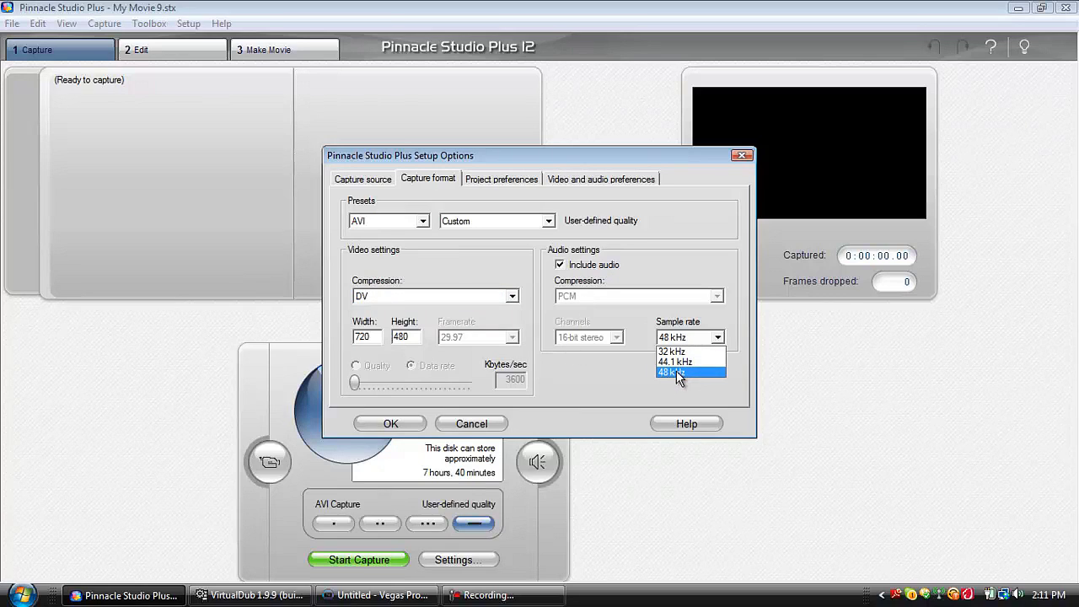
left_click(675, 372)
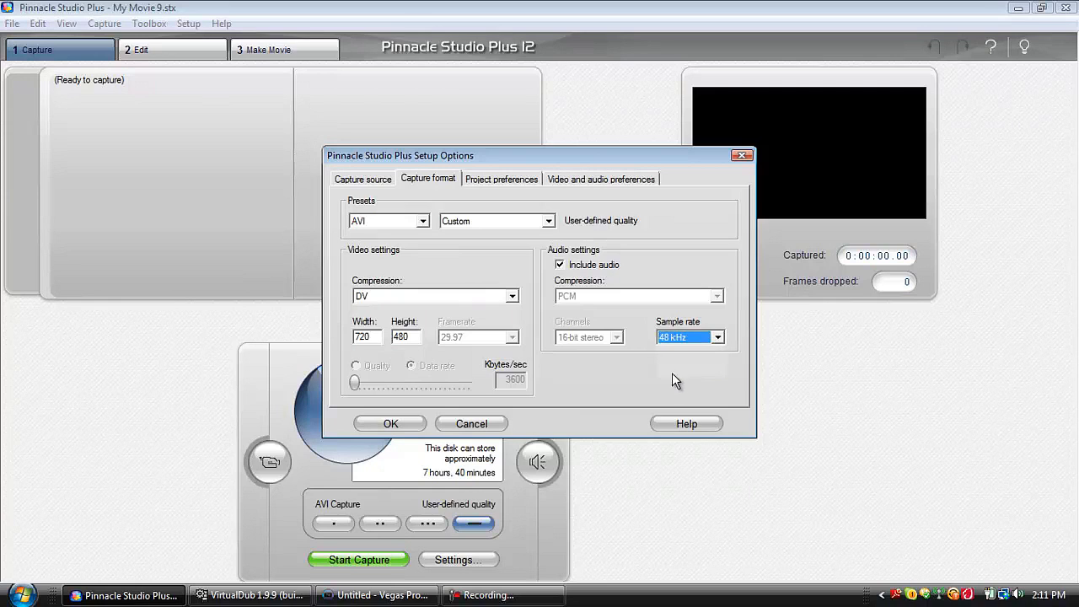
left_click(515, 183)
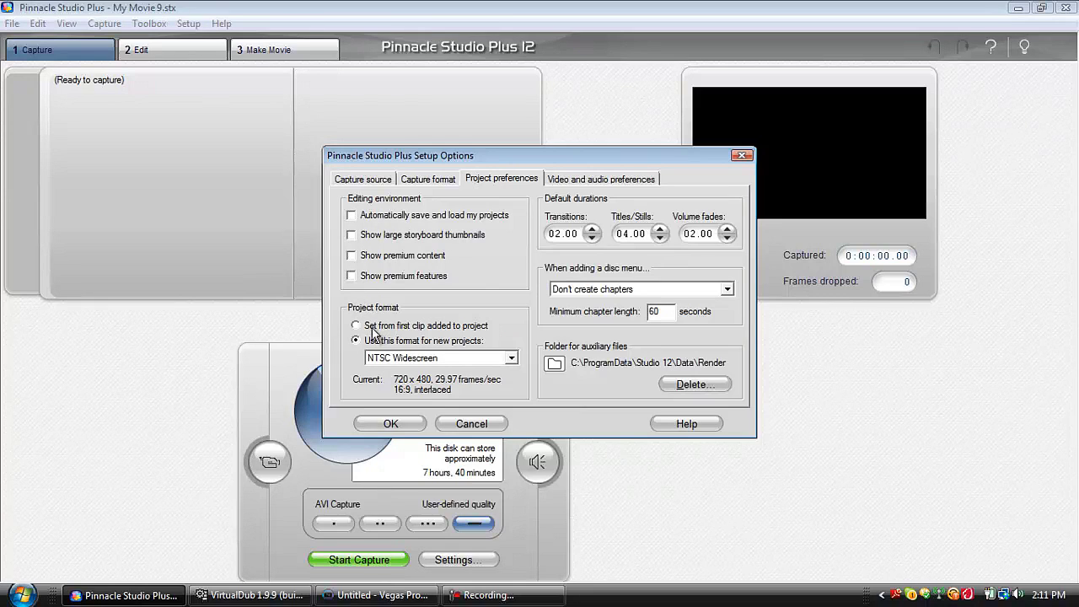
Step: Keep projects in NTSC Widescreen, leave hardware acceleration enabled, and confirm the setup options with OK
left_click(430, 359)
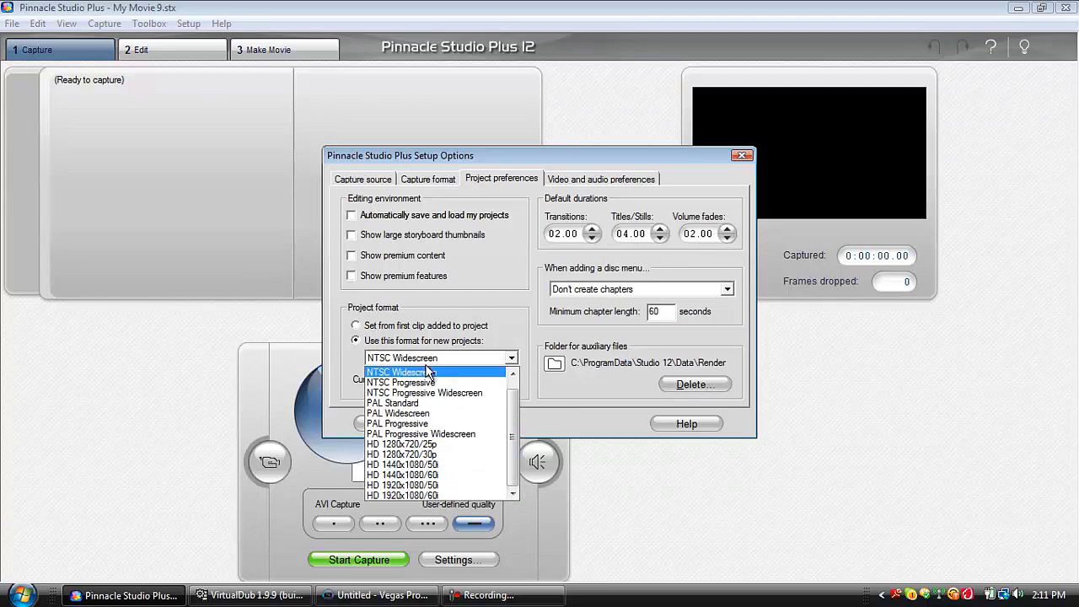
left_click(418, 372)
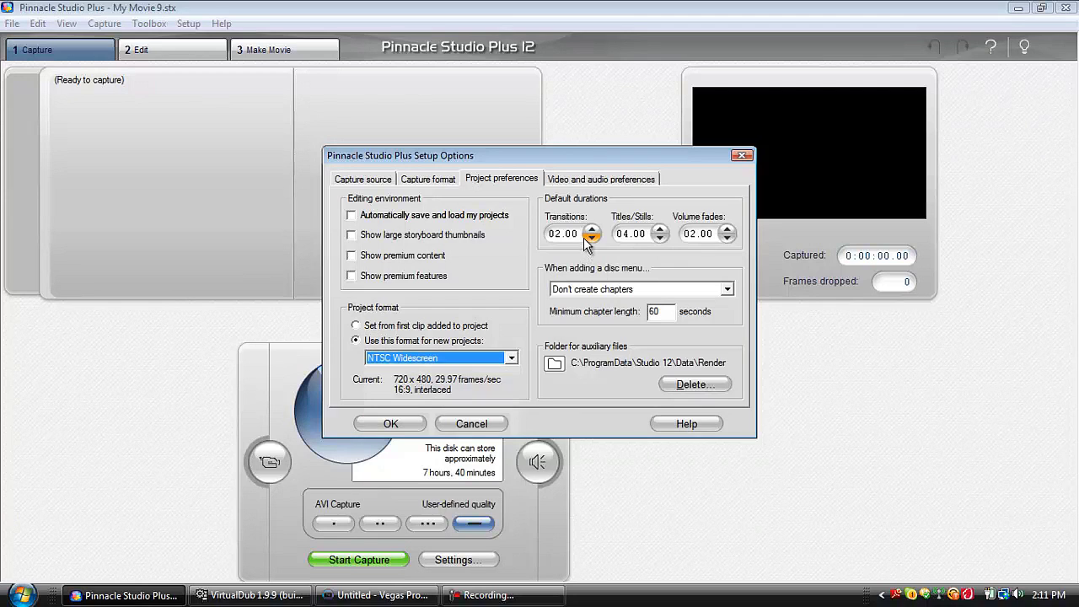
left_click(593, 179)
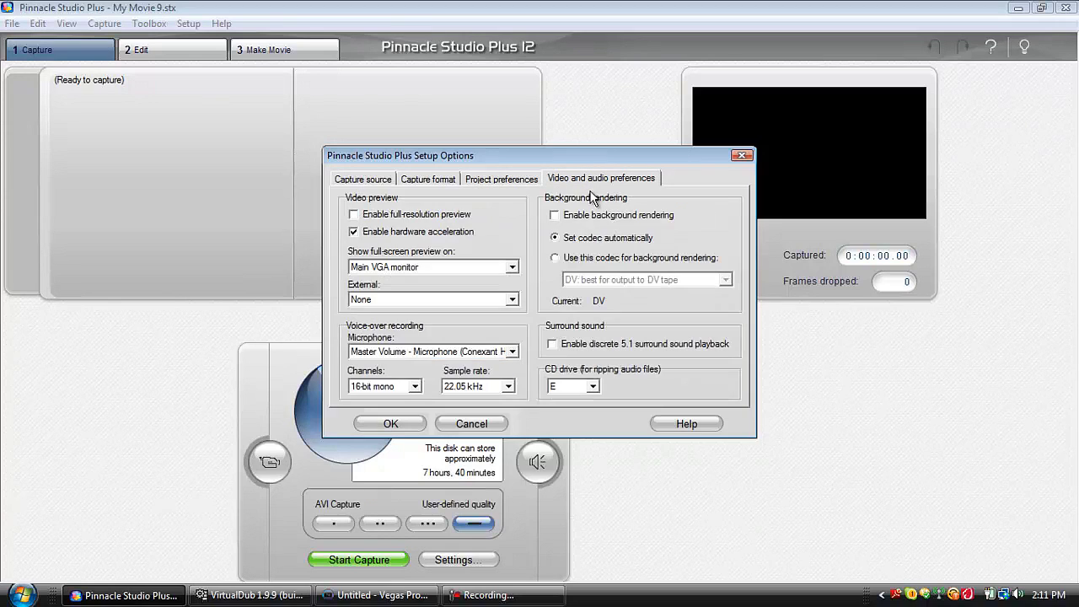
left_click(394, 232)
left_click(393, 232)
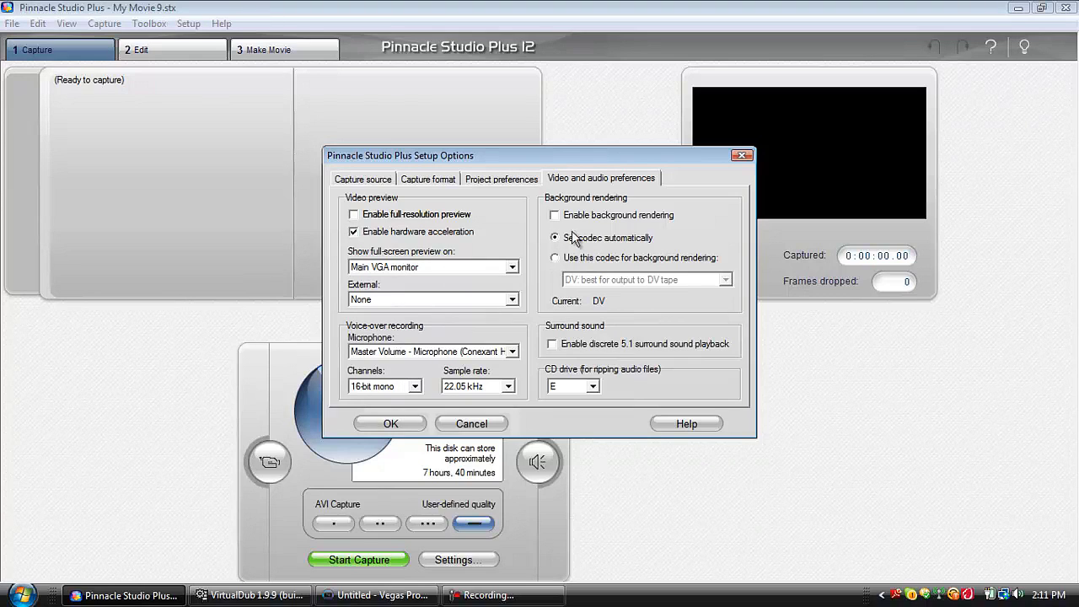
left_click(392, 423)
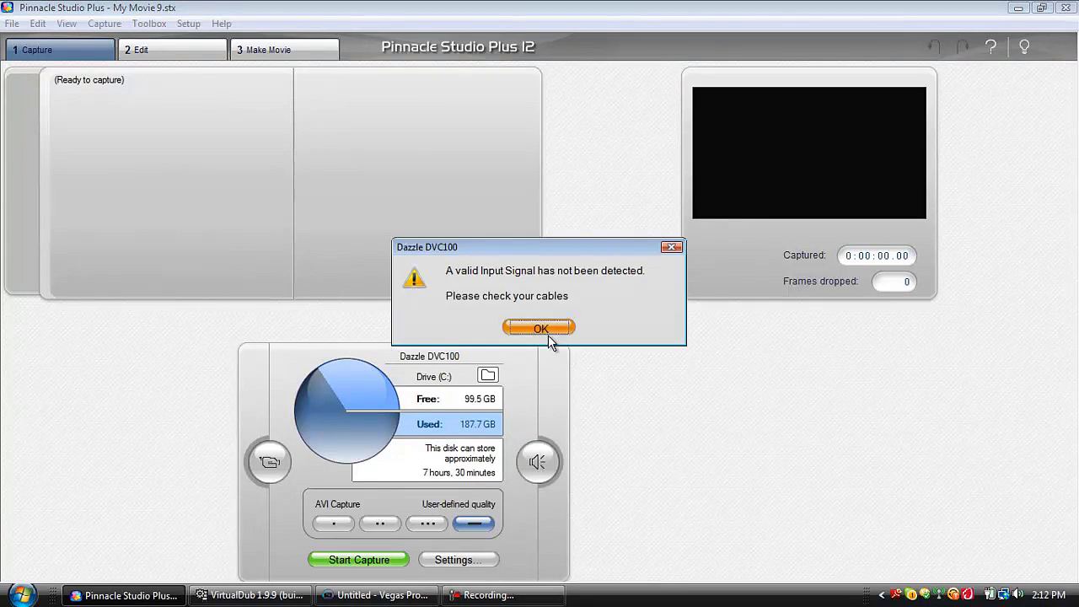
Step: Dismiss the Dazzle DVC100 no-input-signal warning and toggle the audio capture panel open and closed
left_click(547, 332)
left_click(539, 461)
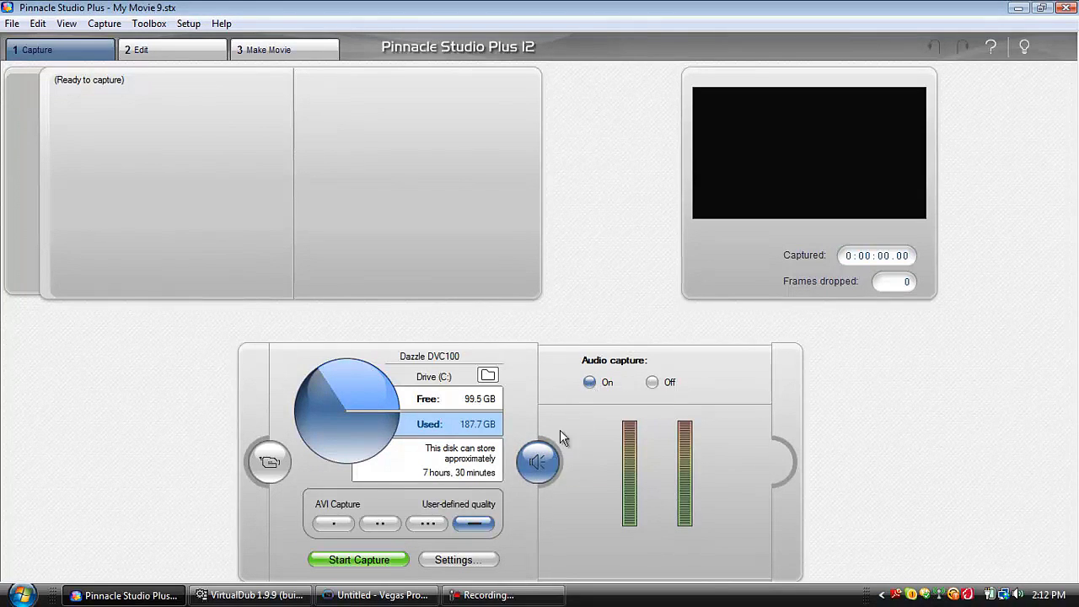
left_click(527, 463)
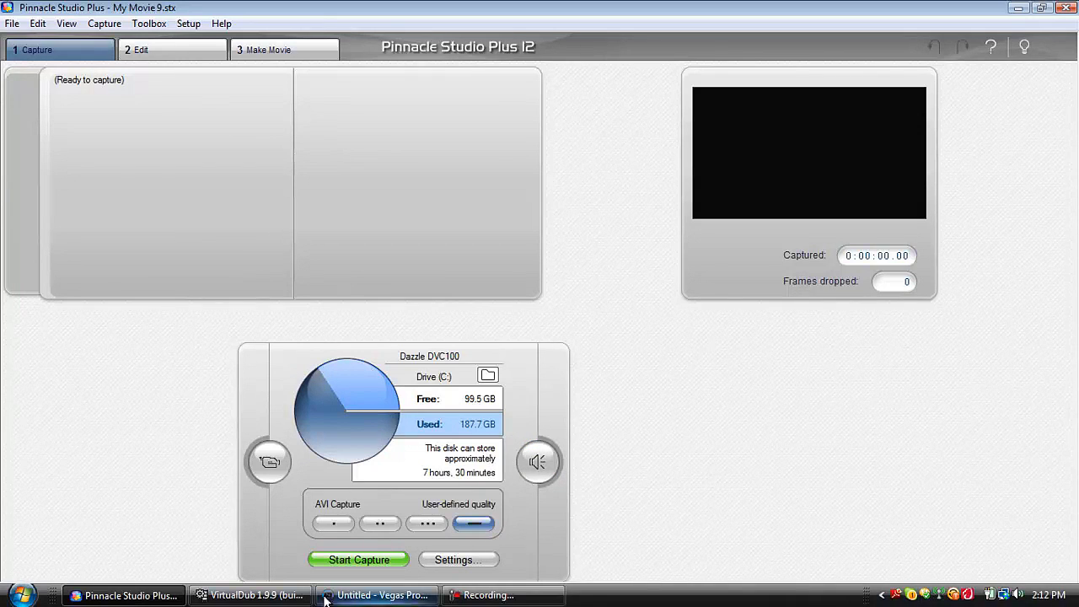
Step: Switch to VirtualDub and load 2KILLCAMSANDNOSCOPERIZETRUE.avi via File > Open video file
left_click(271, 595)
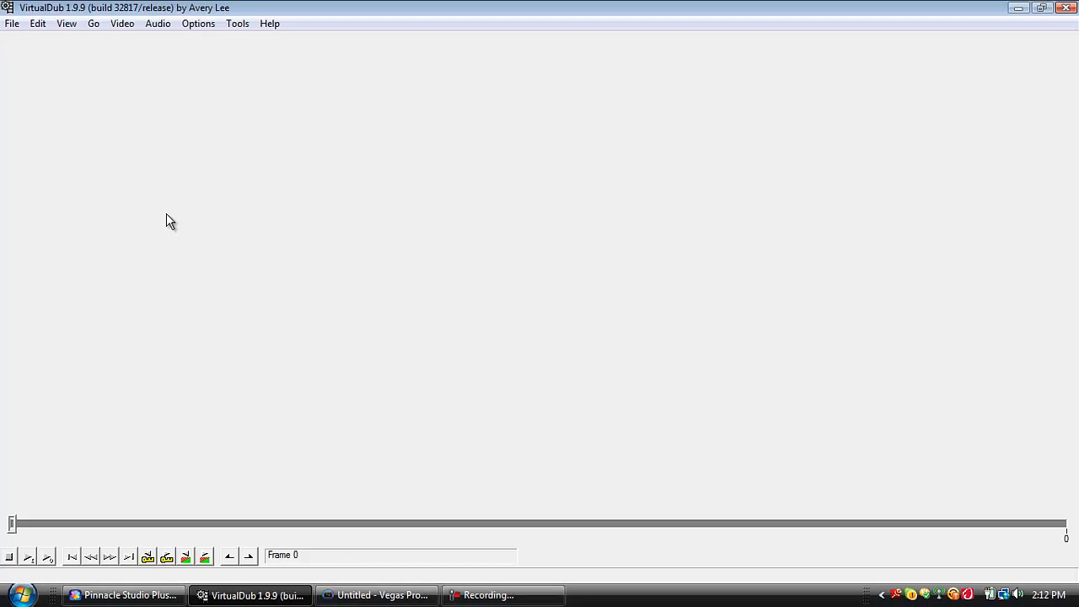
left_click(11, 24)
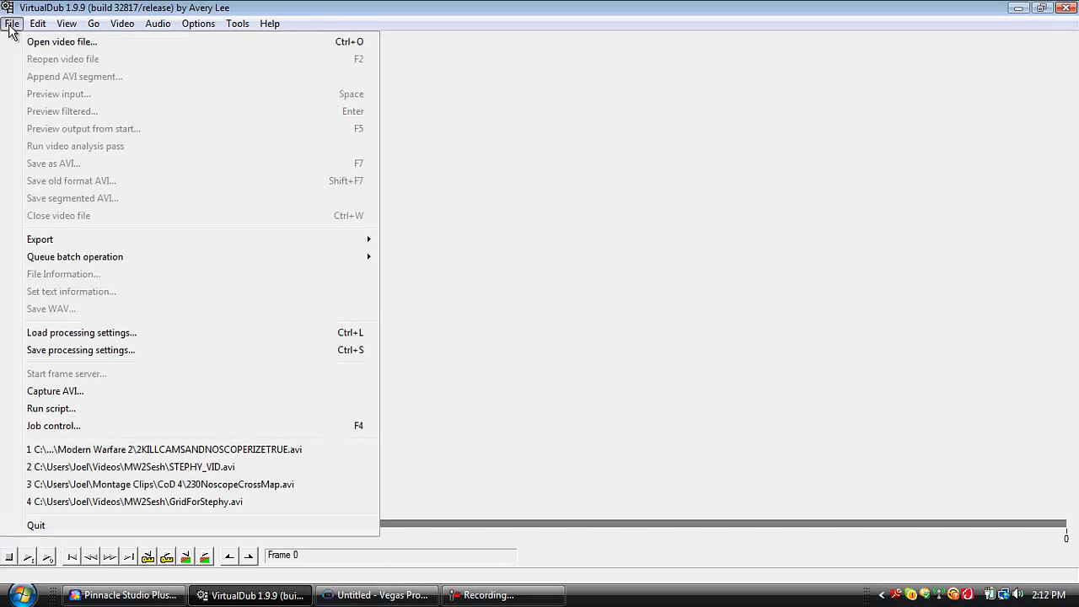
left_click(27, 38)
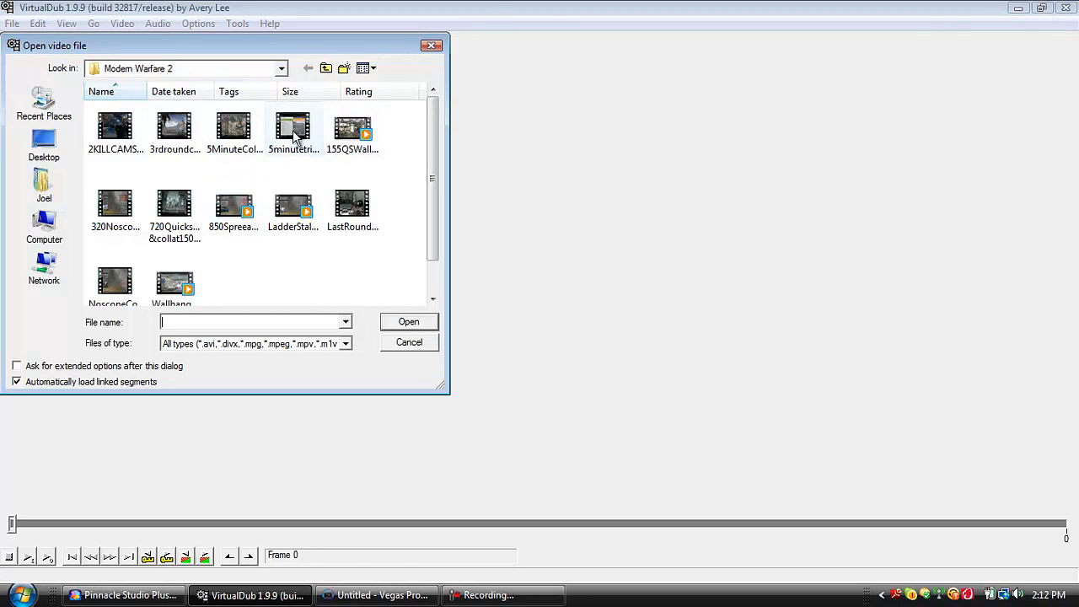
double_click(118, 130)
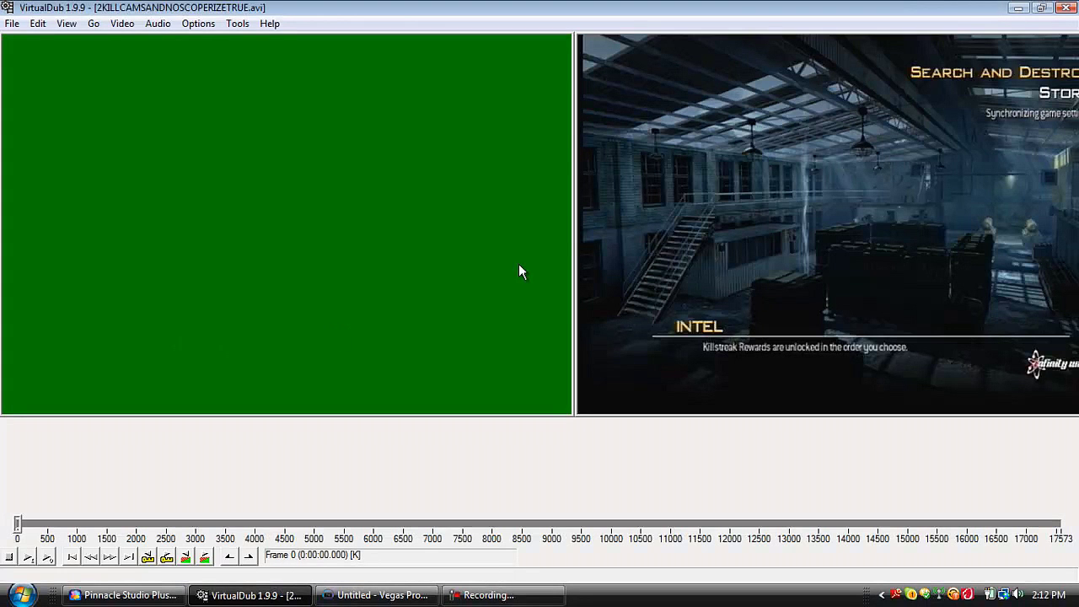
Step: Widen the output preview pane and scrub the timeline to frame 853
left_click_drag(571, 237, 495, 236)
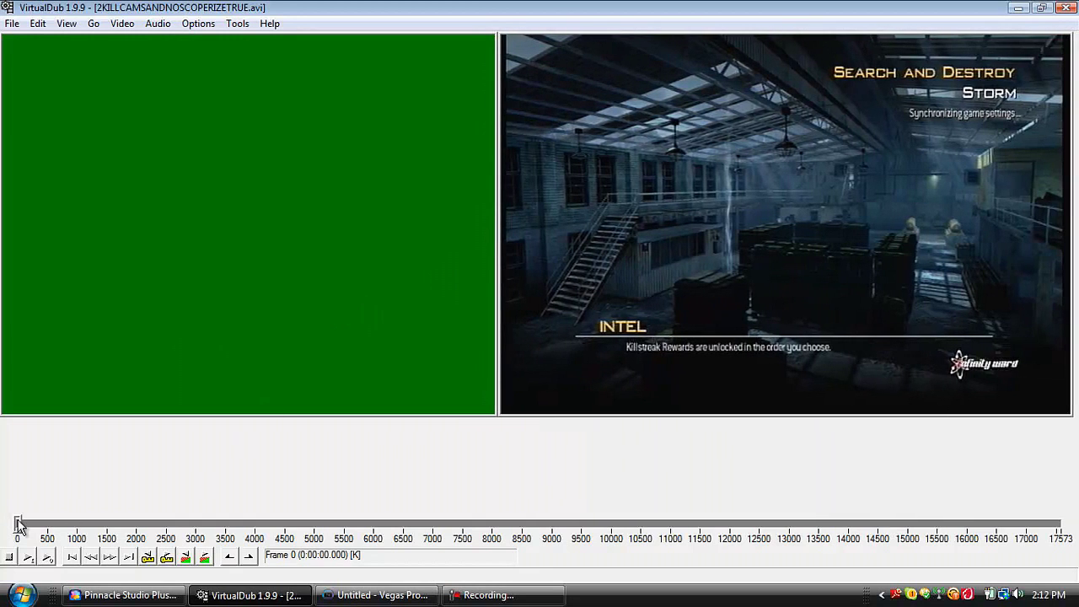
left_click_drag(18, 524, 69, 530)
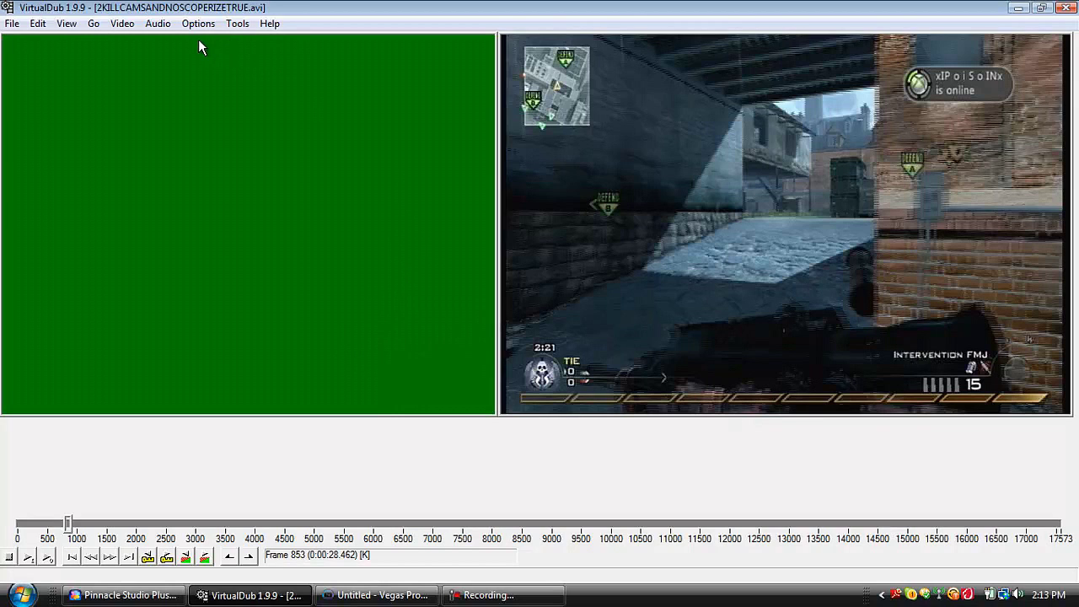
Step: Add the deinterlace filter with default yadif, keep-top settings through Video > Filters
left_click(128, 24)
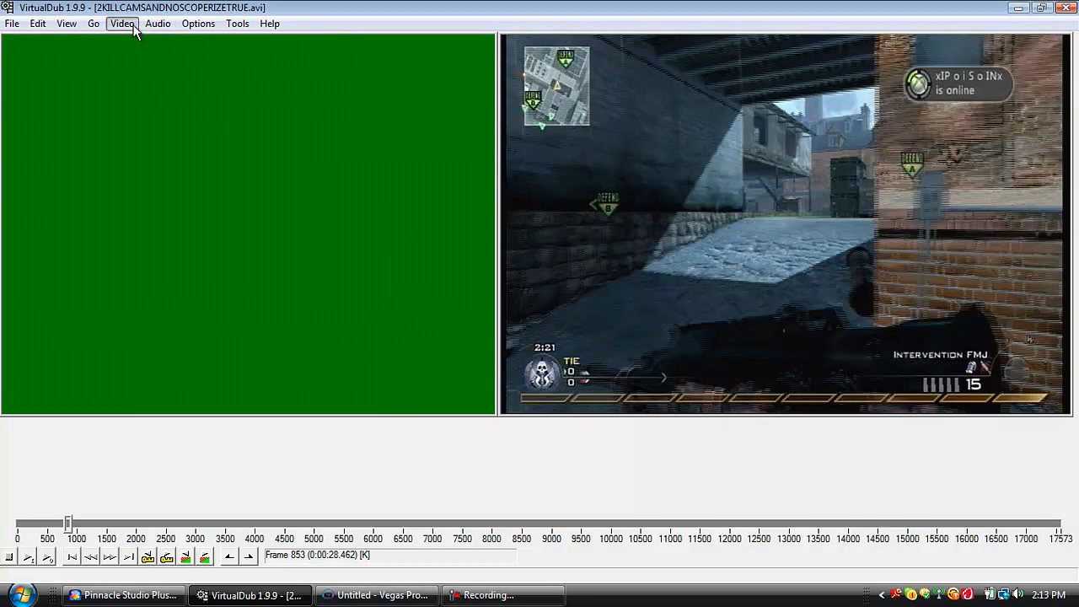
left_click(143, 42)
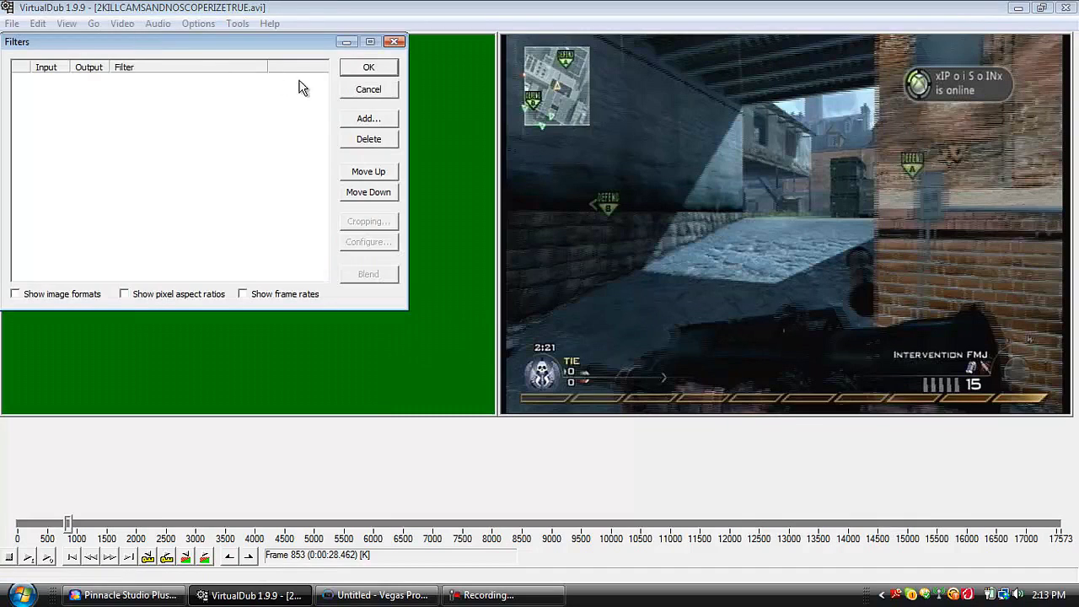
left_click(367, 118)
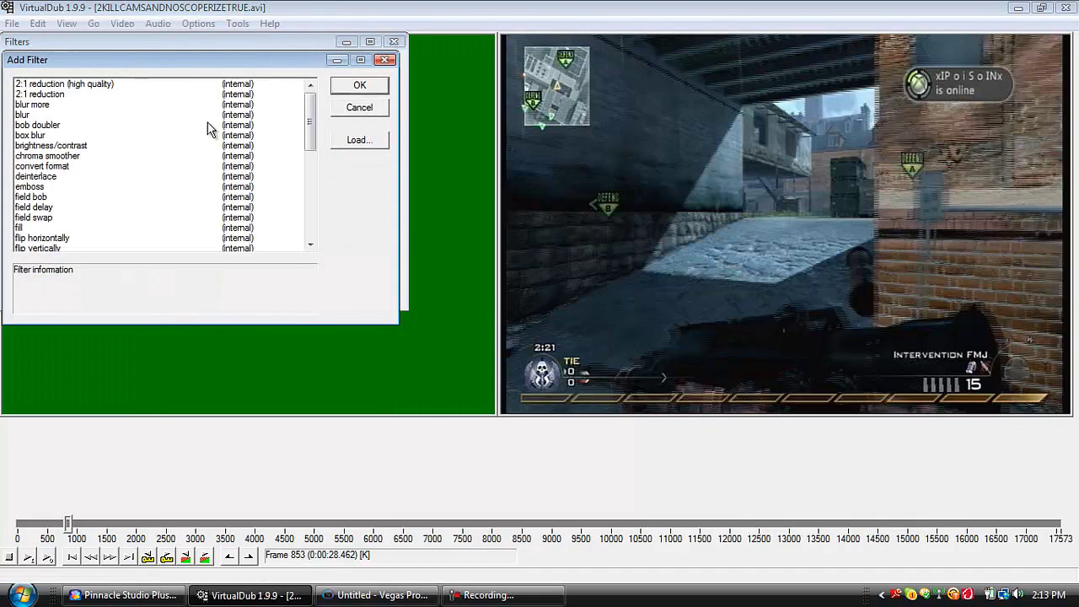
left_click(47, 178)
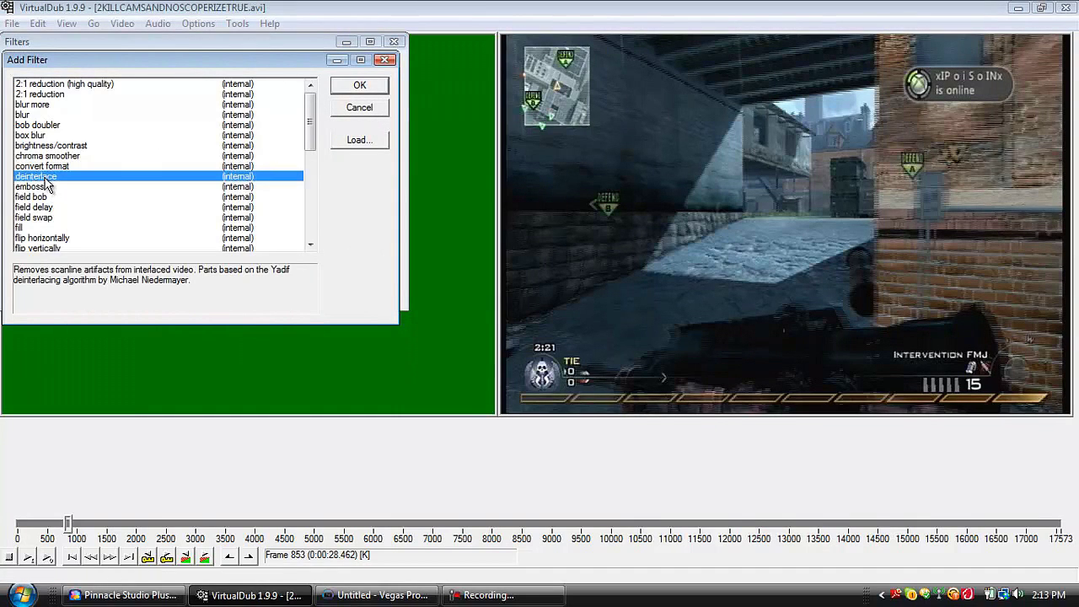
left_click(359, 85)
left_click(335, 220)
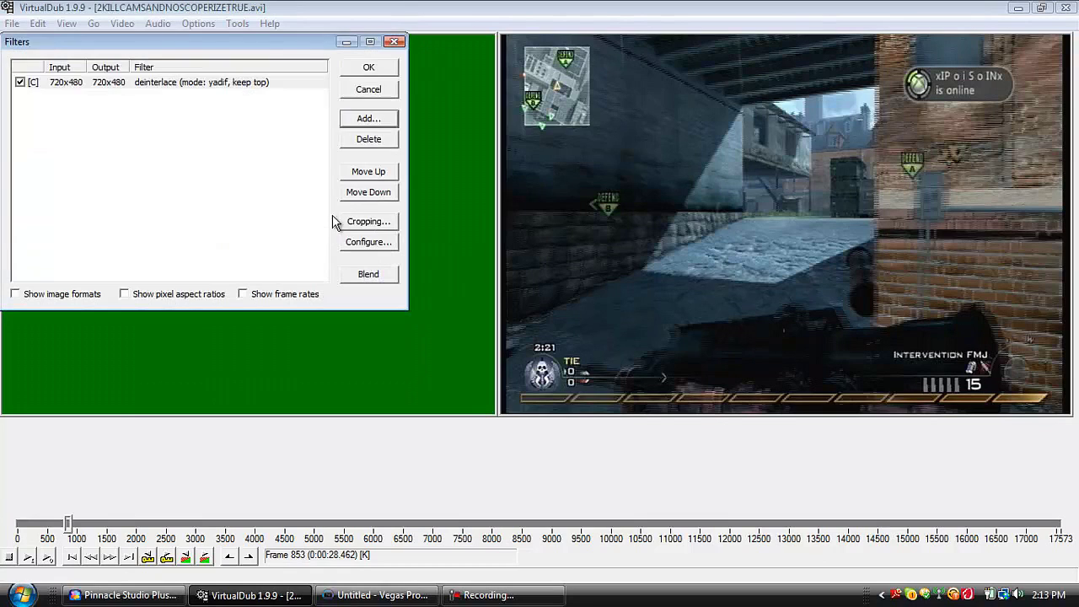
left_click(368, 69)
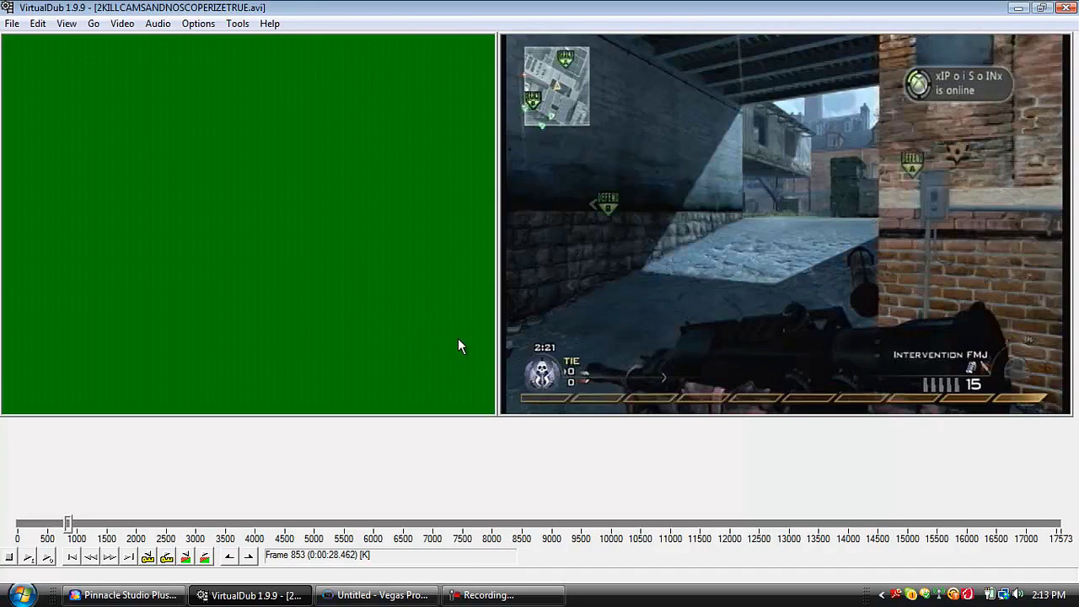
Step: Check frame 973, then start Save as AVI named 2KILLCAMSANDNOSCOPERIZETRUEdeinterlaced.avi
left_click_drag(69, 524, 75, 524)
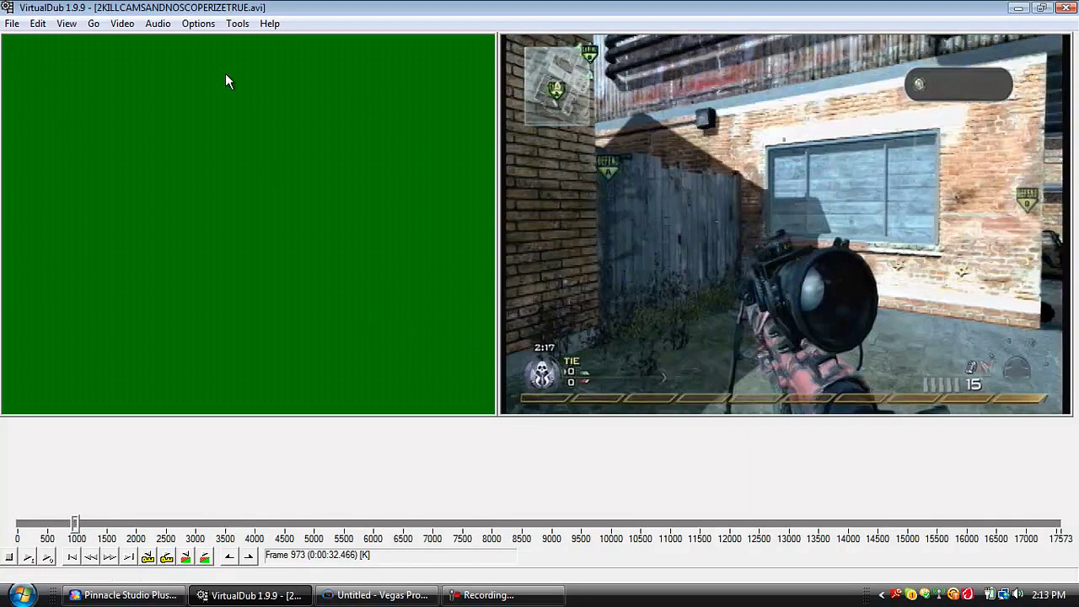
left_click(11, 24)
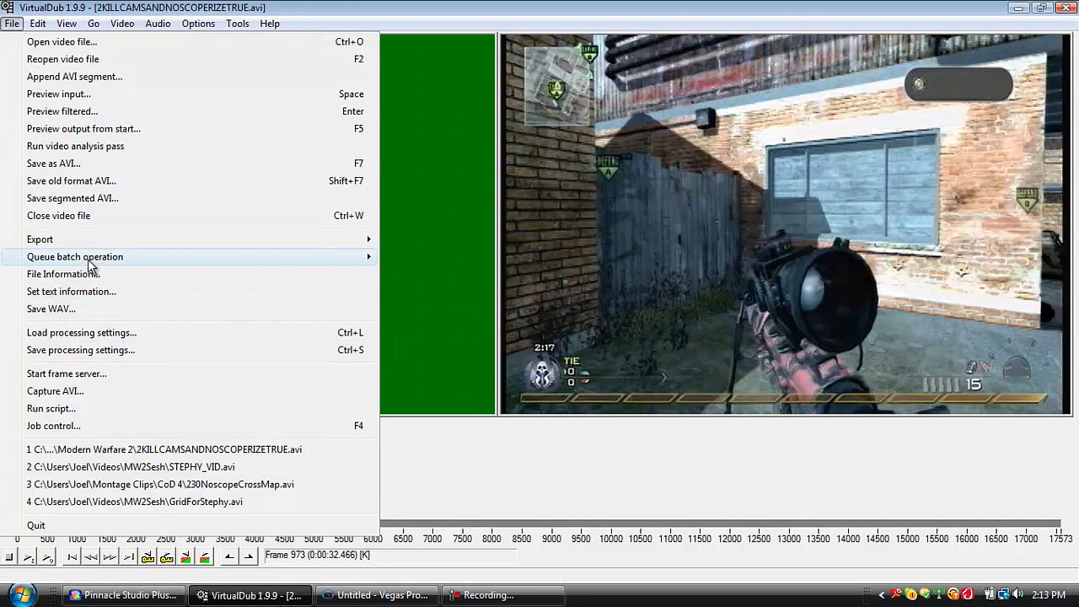
key("F7")
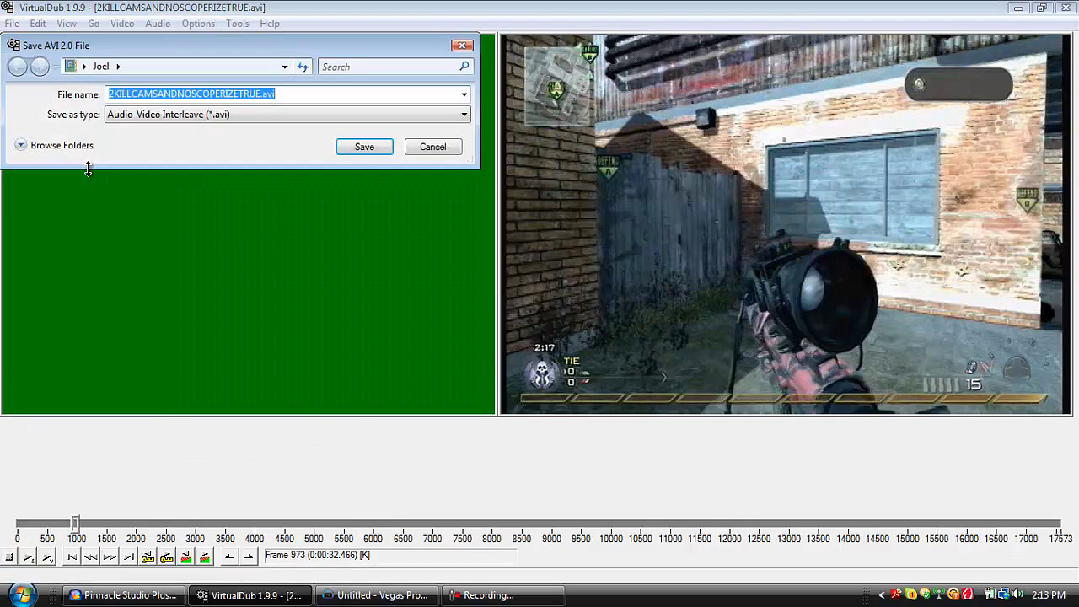
left_click_drag(290, 94, 160, 95)
left_click(155, 97)
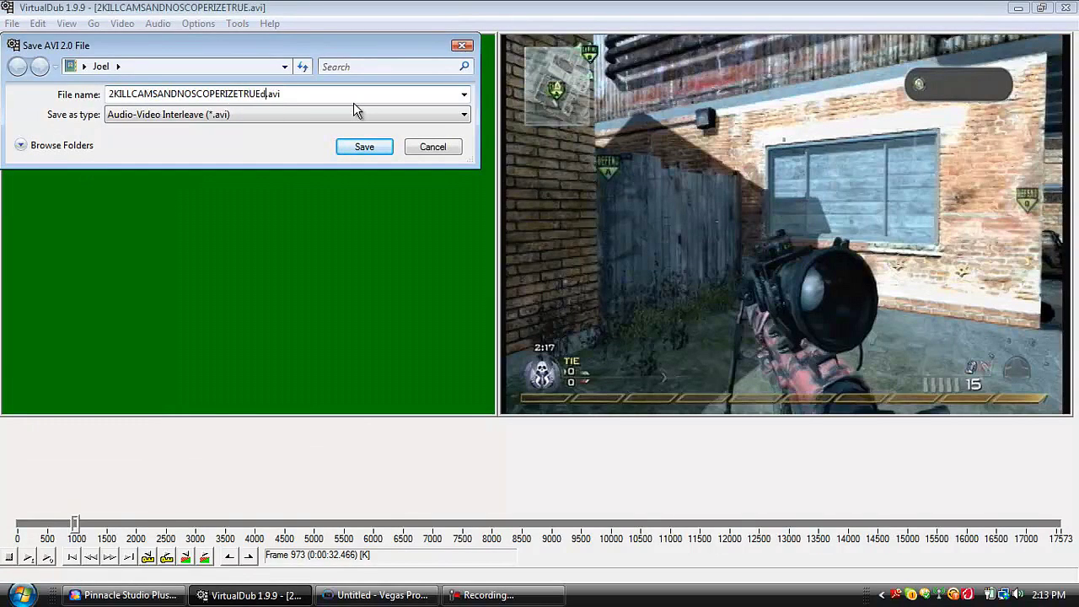
type("erlaced")
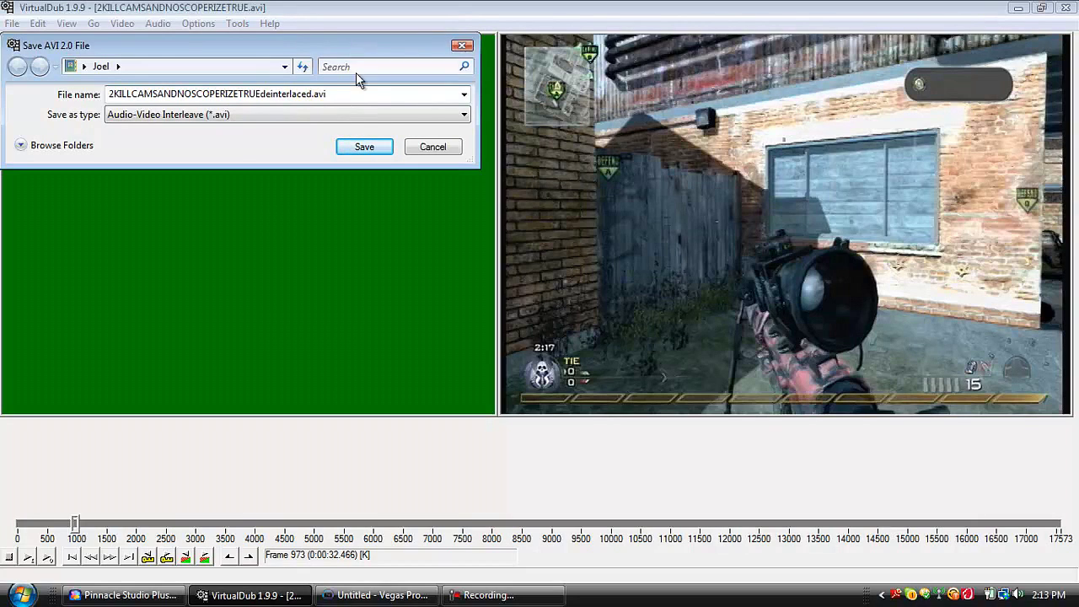
Step: Save the deinterlaced AVI and set the processing thread priority to Highest
left_click(365, 148)
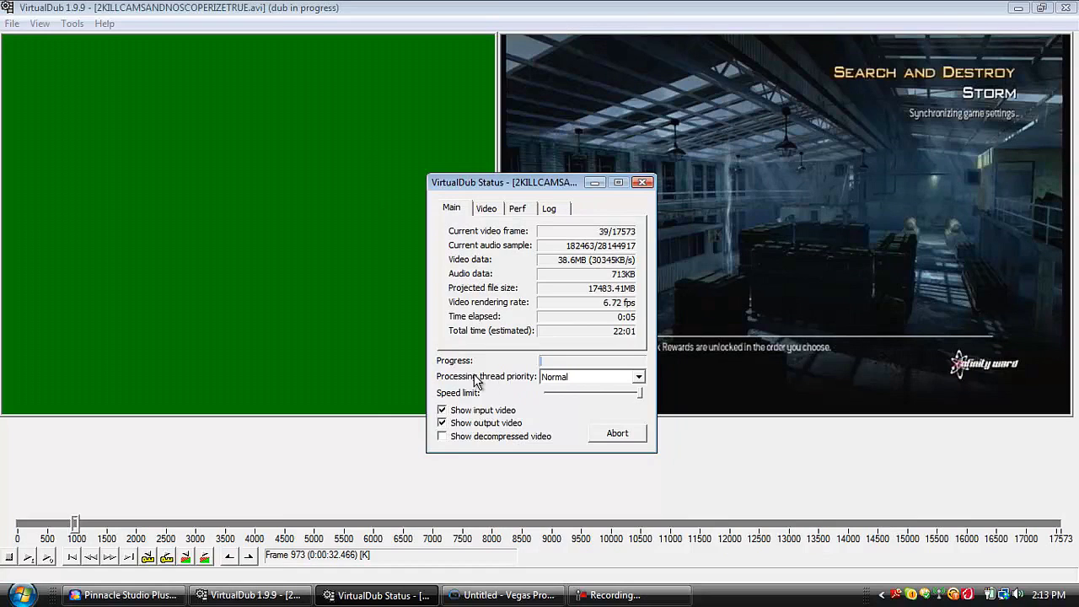
left_click(587, 381)
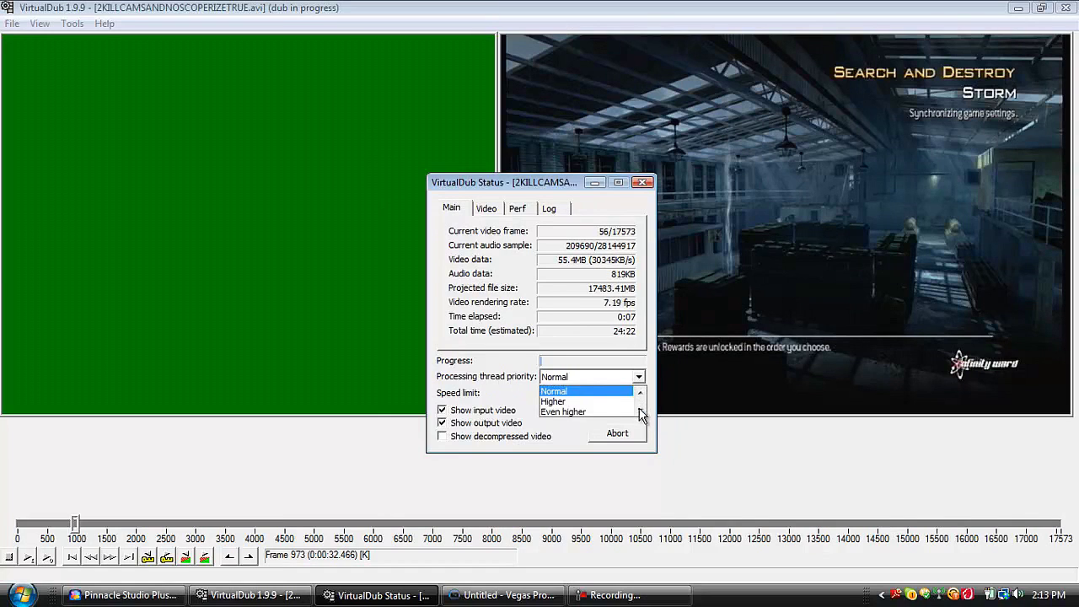
left_click(640, 411)
left_click(584, 413)
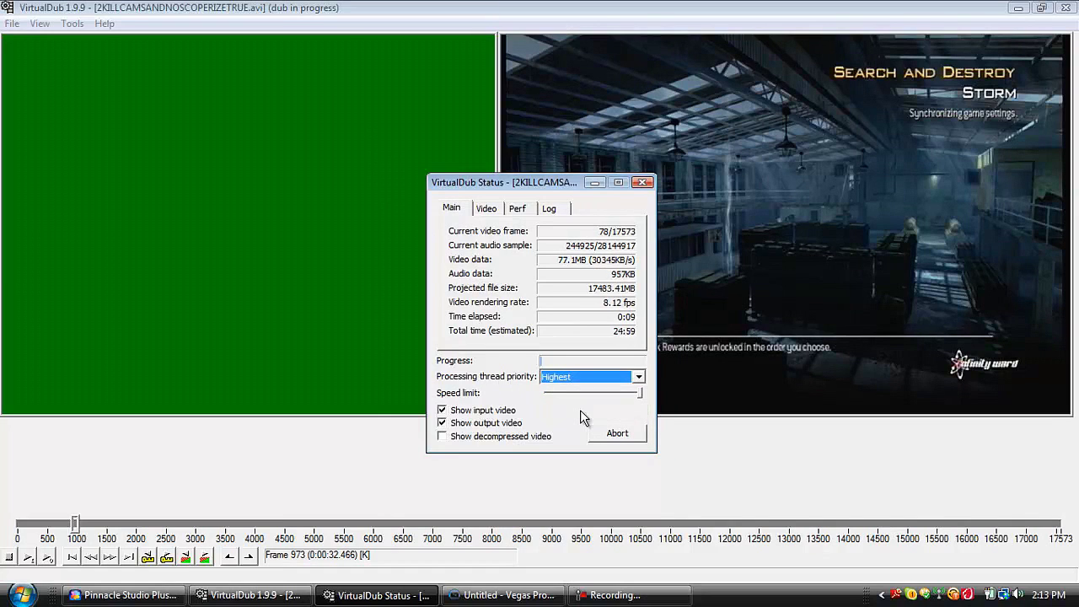